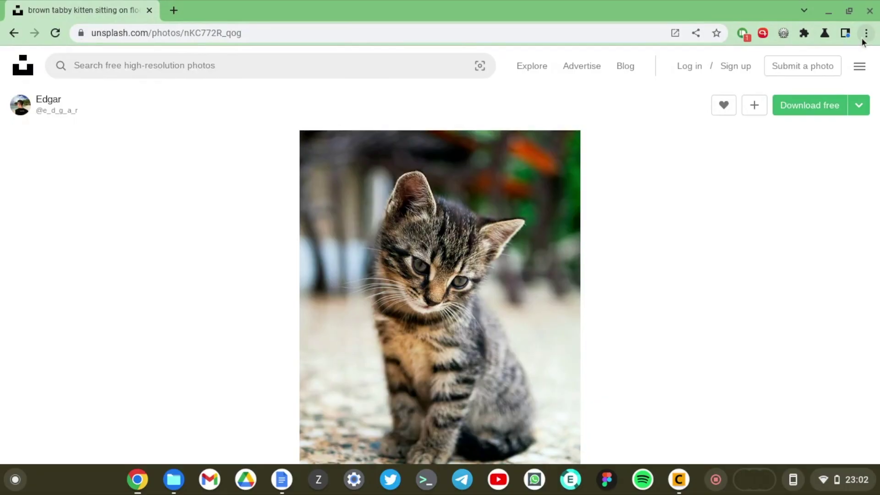
- Choose Cast… from Chrome's three-dot menu to list the TVs available for the kitten photo tab
click(864, 34)
click(768, 232)
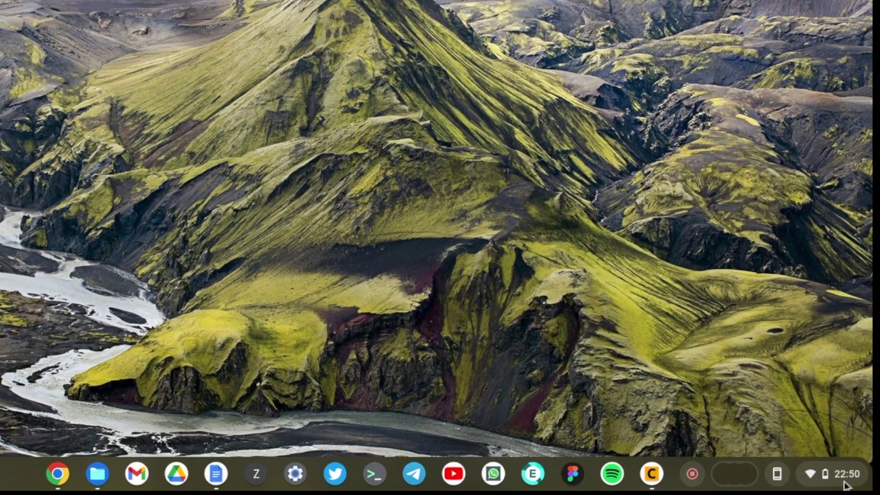
- Check the Chromebook's Wi-Fi, then view the TV's dd-wrt network details and return Home
click(853, 486)
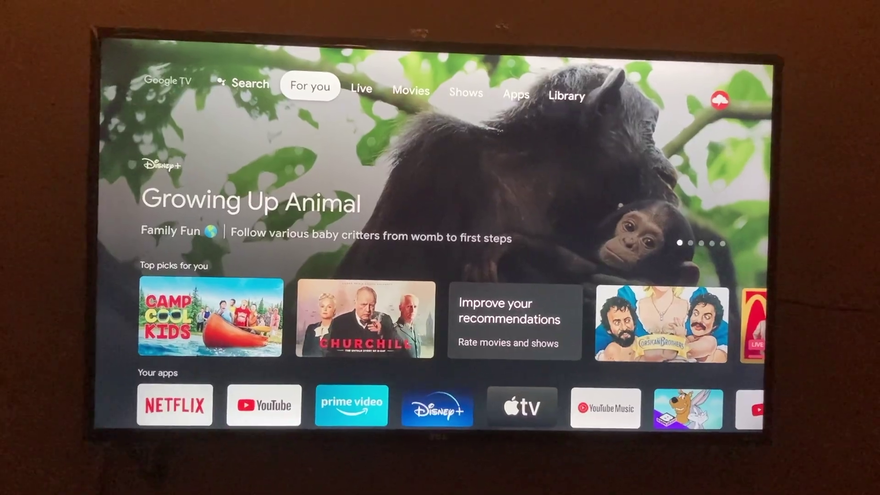
key(Right)
key(Return)
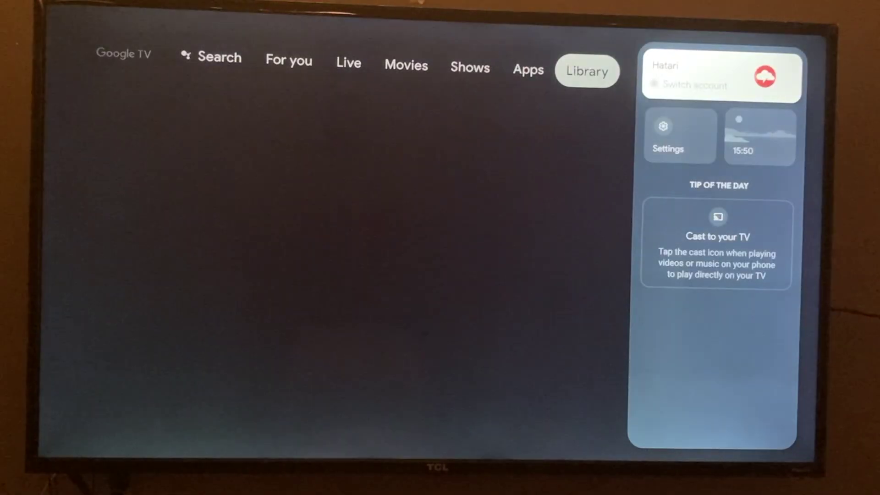
key(Down)
key(Return)
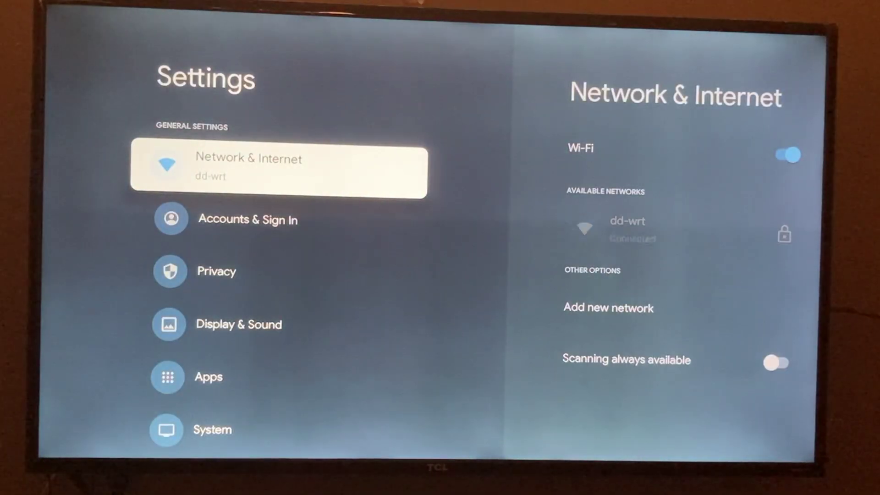
key(Return)
key(Down)
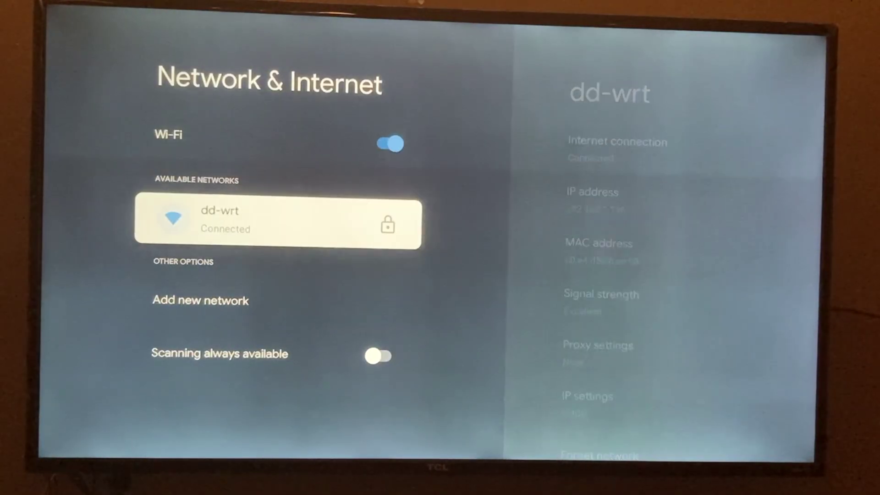
key(Return)
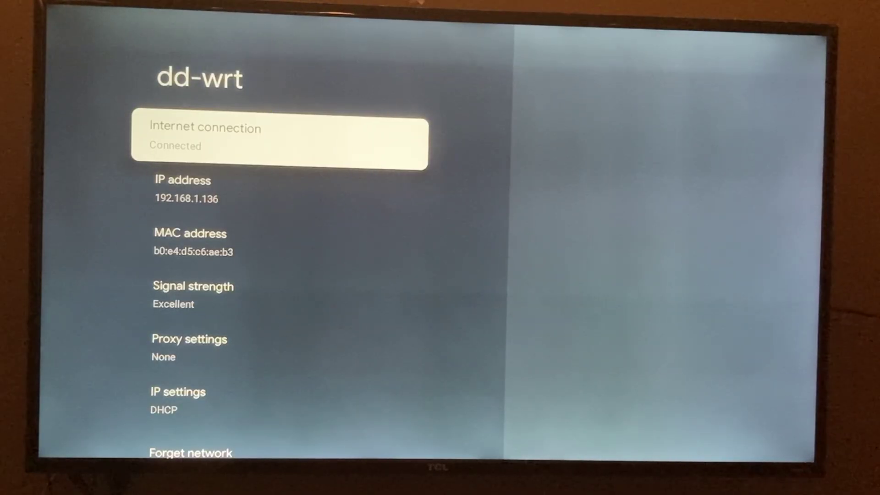
key(Home)
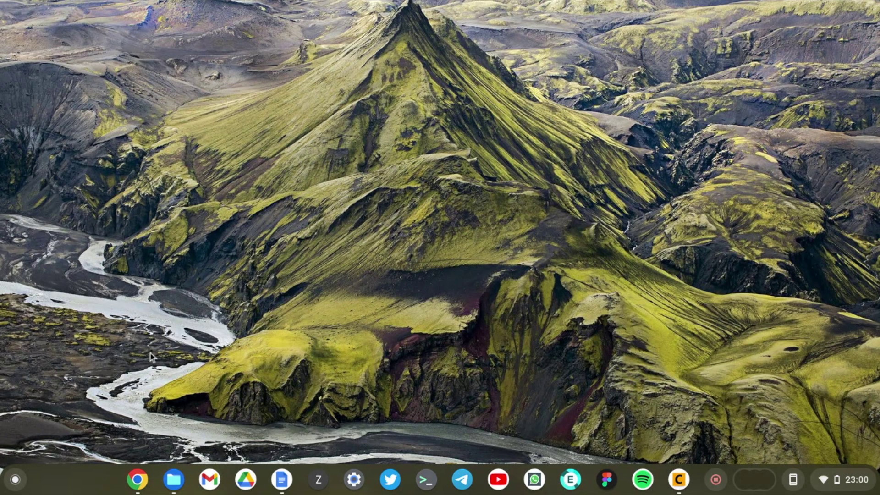
- Bring the kitten photo window forward from the Chrome shelf icon and open the three-dot menu
click(139, 479)
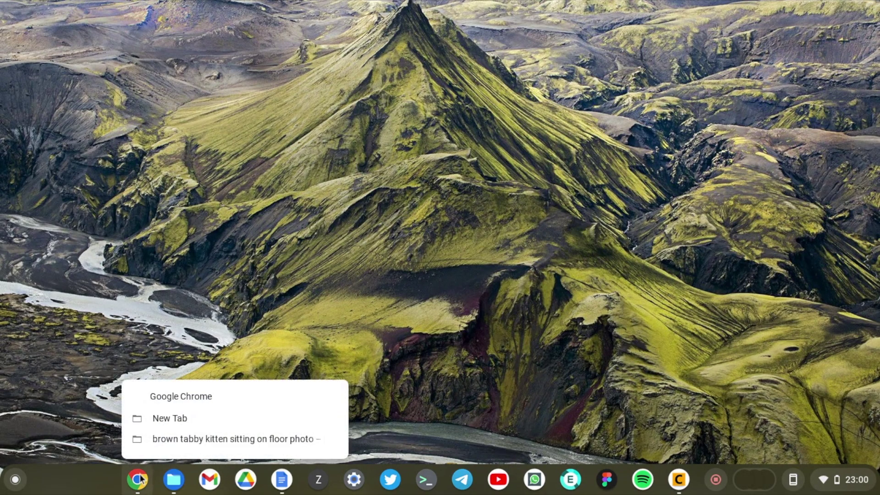
click(194, 439)
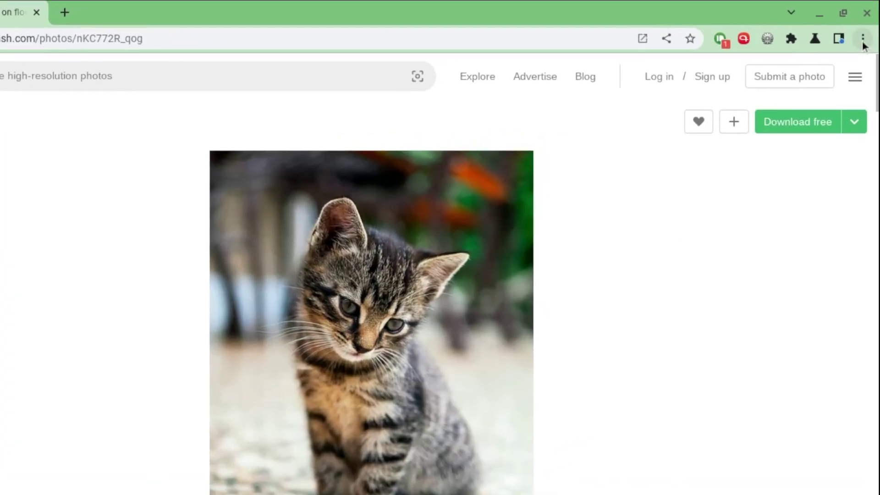
click(862, 40)
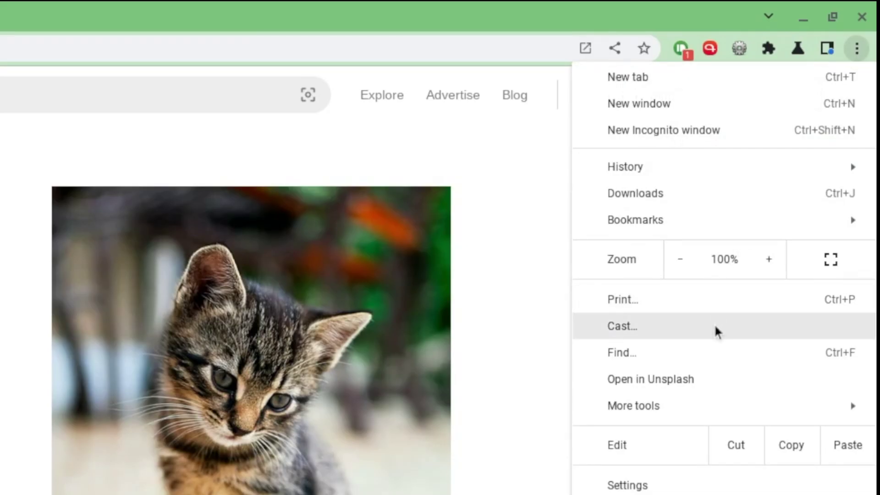
- Choose Cast… and pick Living Room TV to cast the kitten photo tab, then close the dialog
click(715, 331)
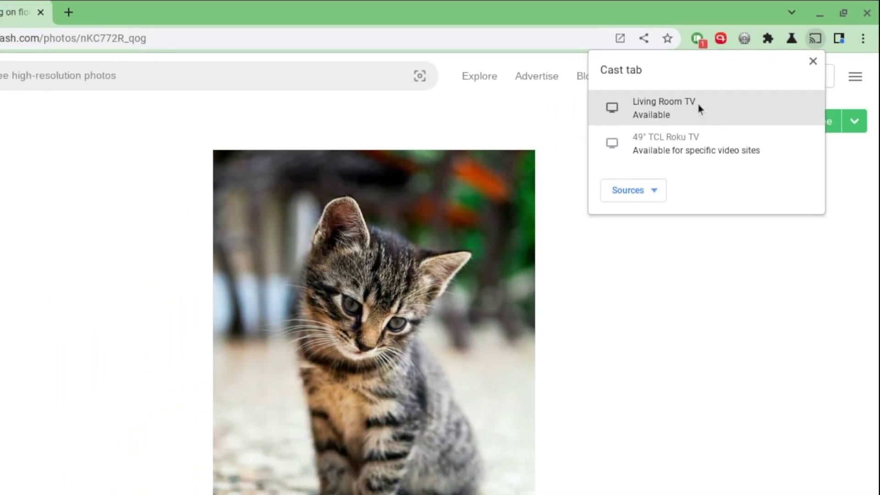
click(652, 129)
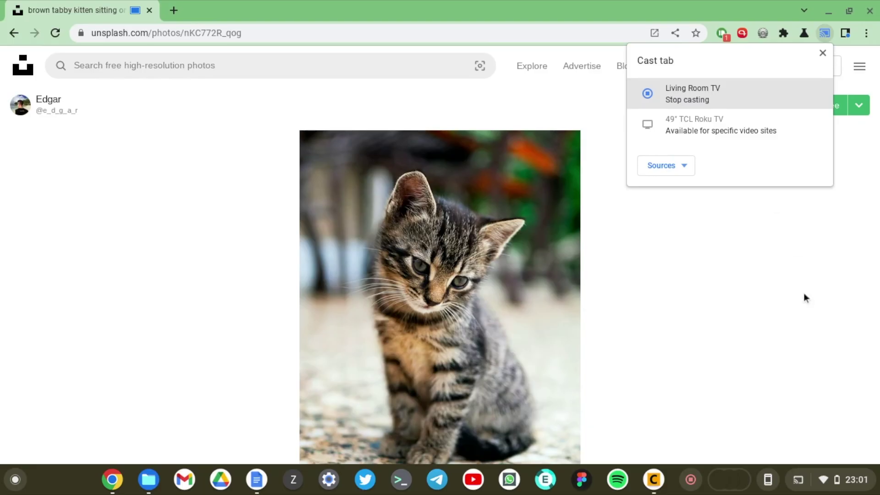
click(804, 295)
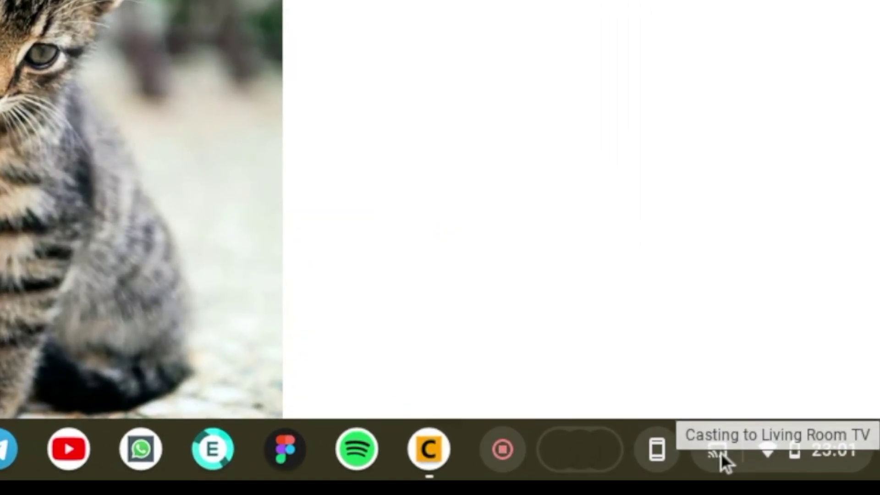
- Check the tray's casting status, then stop the Living Room TV cast from the toolbar cast icon
click(721, 451)
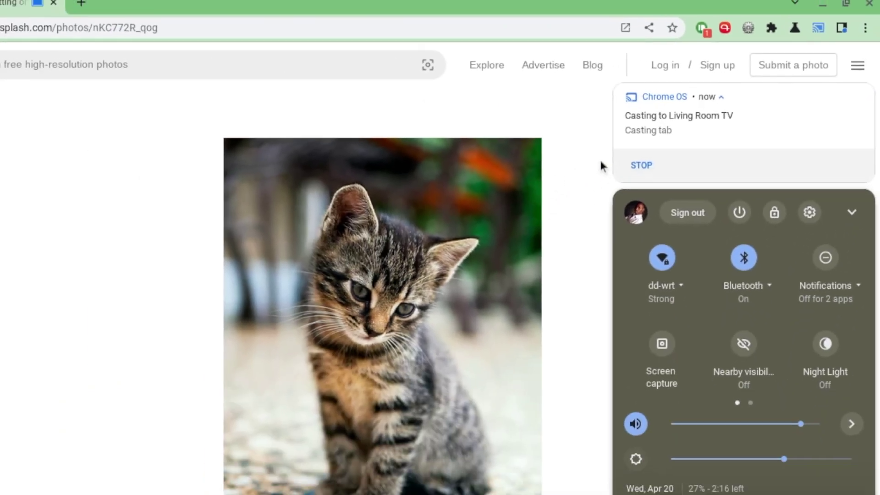
click(391, 229)
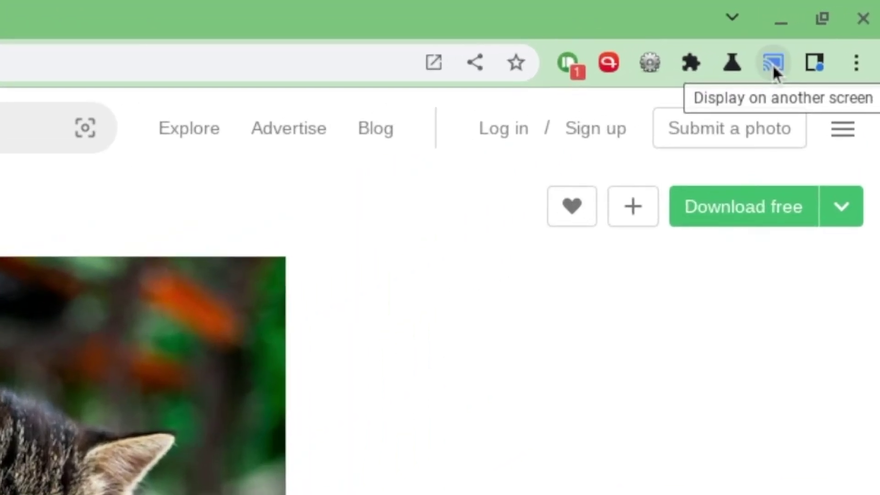
click(773, 64)
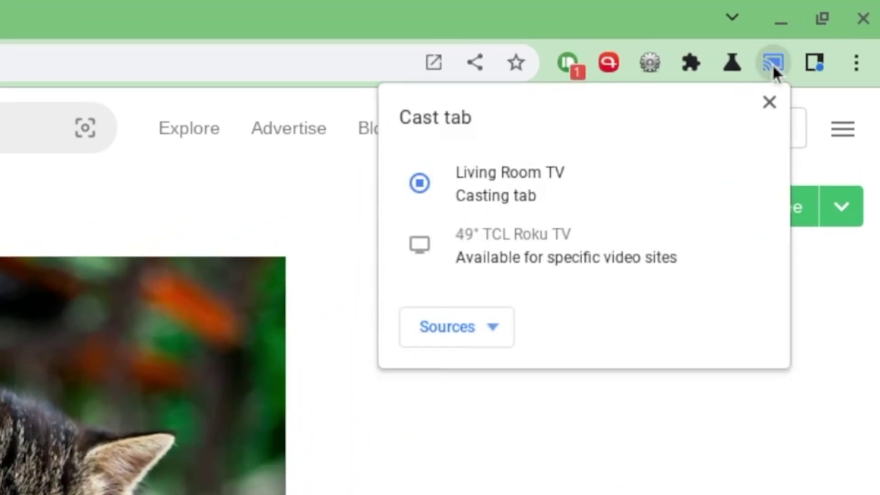
click(614, 185)
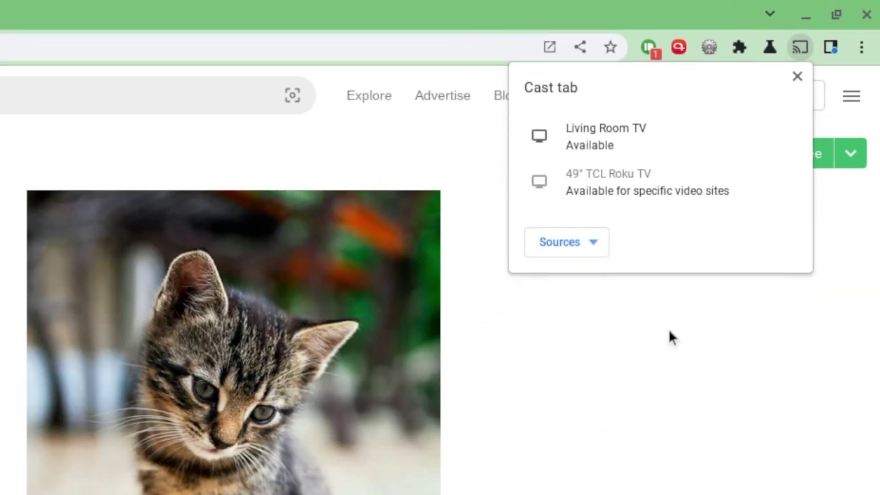
click(551, 451)
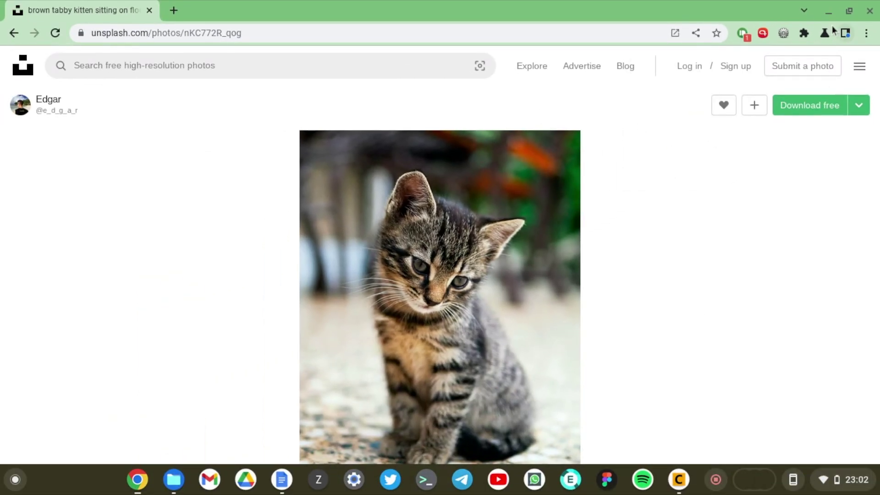
- Minimize and restore the kitten photo window, then open its Cast dialog from the menu
click(828, 11)
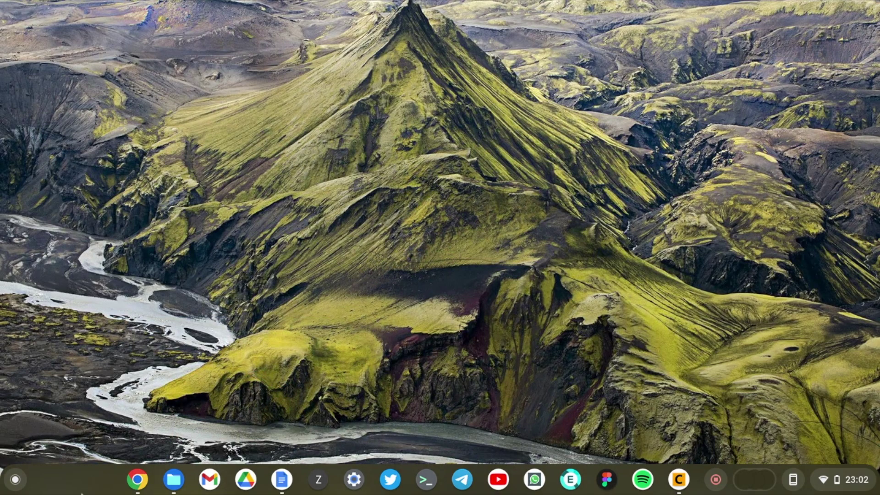
click(129, 482)
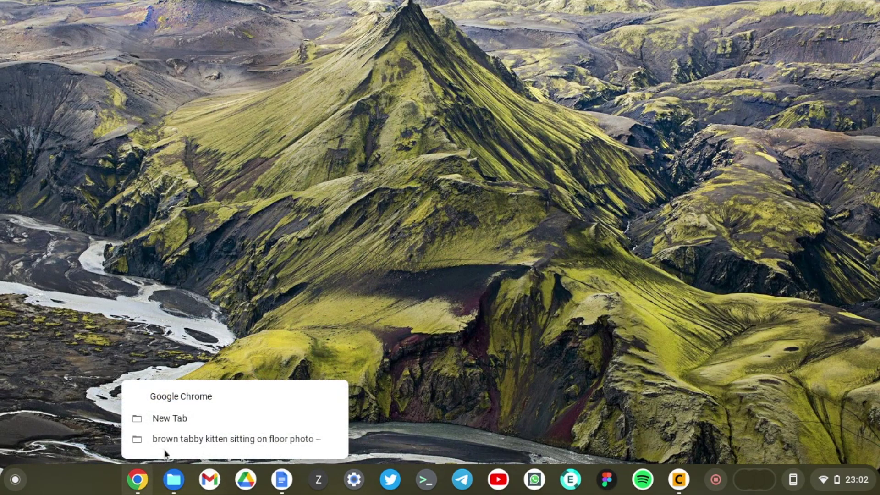
click(173, 440)
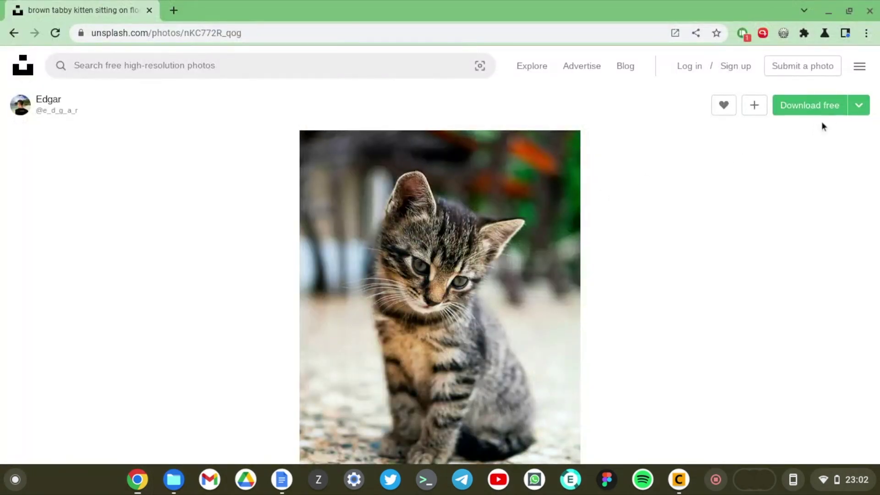
click(862, 38)
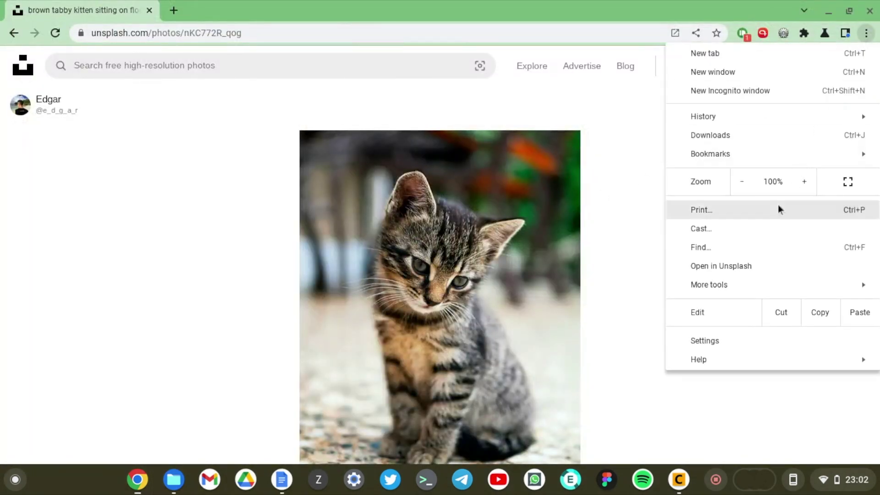
click(768, 231)
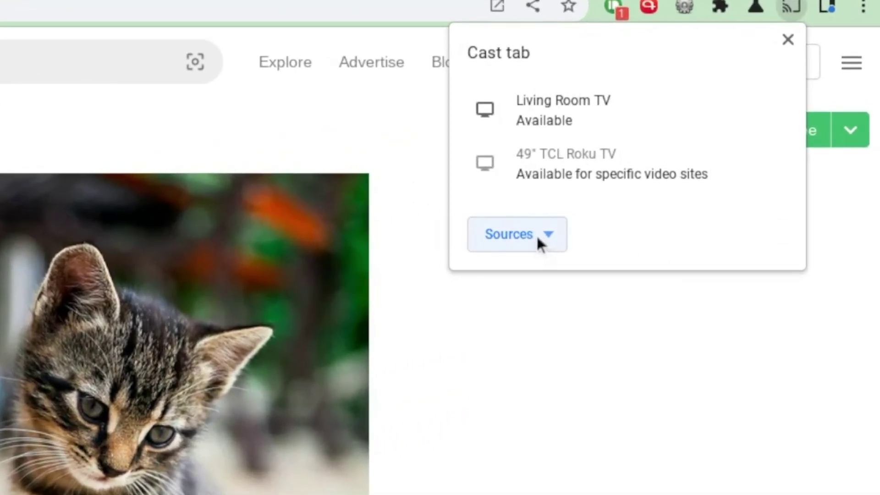
- Switch the source to Cast desktop and cast it to Living Room TV
click(532, 235)
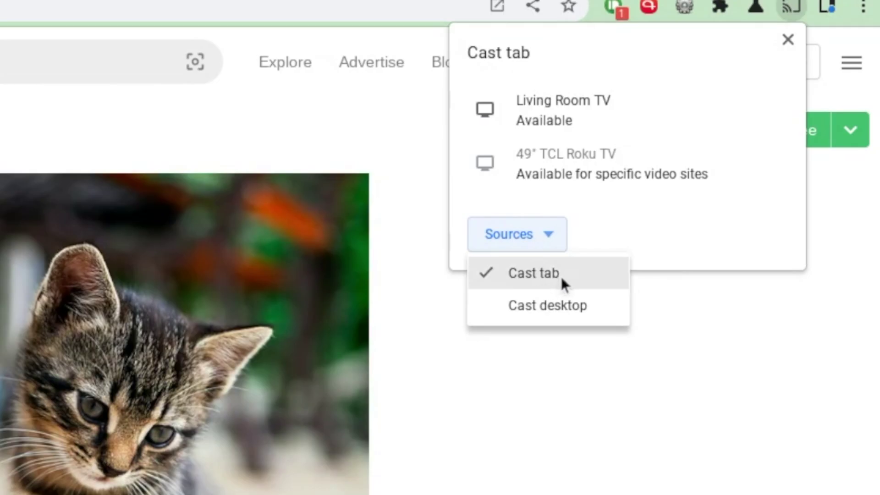
click(573, 303)
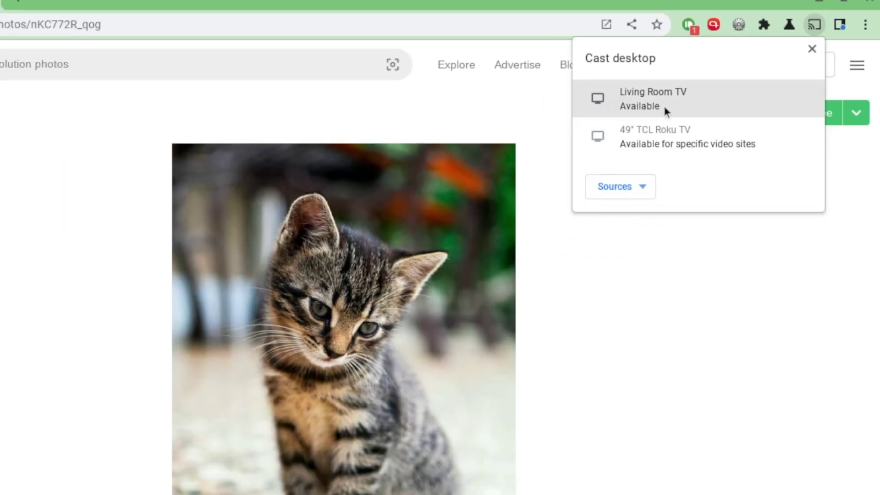
click(664, 107)
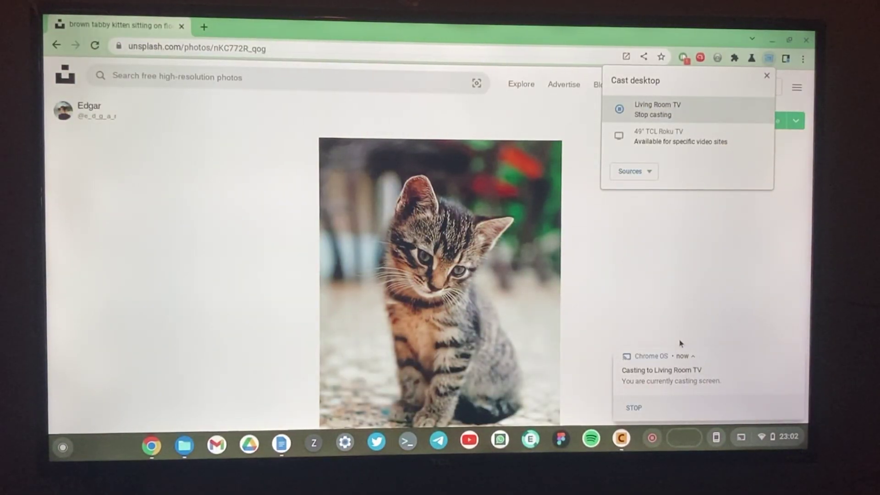
- Close the cast popup, minimize Chrome, and bring up the Launcher to reach the drawing app
click(679, 293)
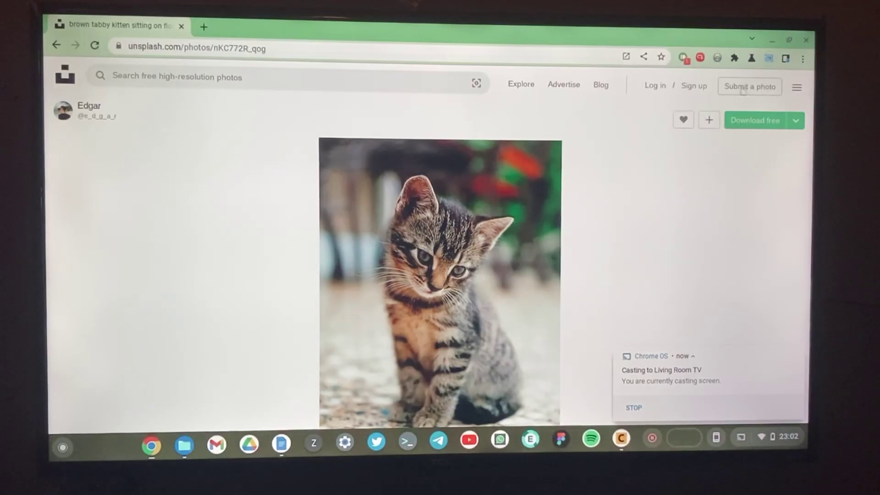
click(770, 41)
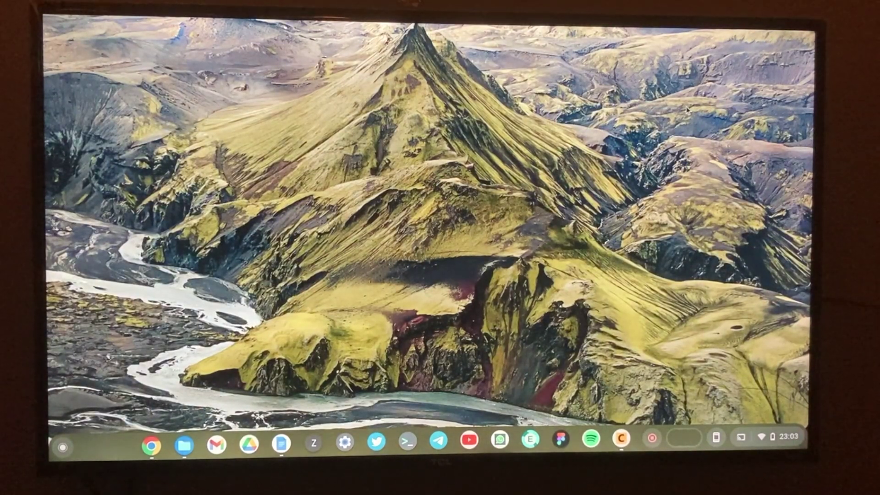
key(super)
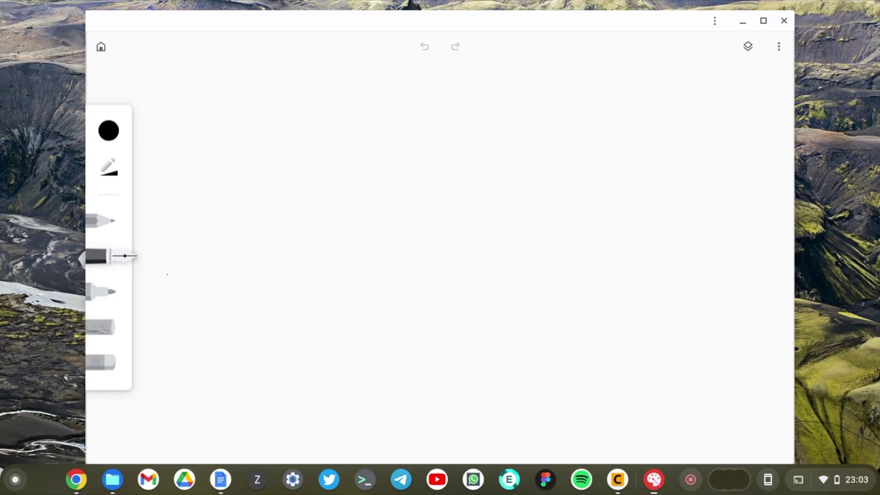
- Minimize the Canvas app and stop the desktop cast to Living Room TV via Chrome's cast icon
click(742, 24)
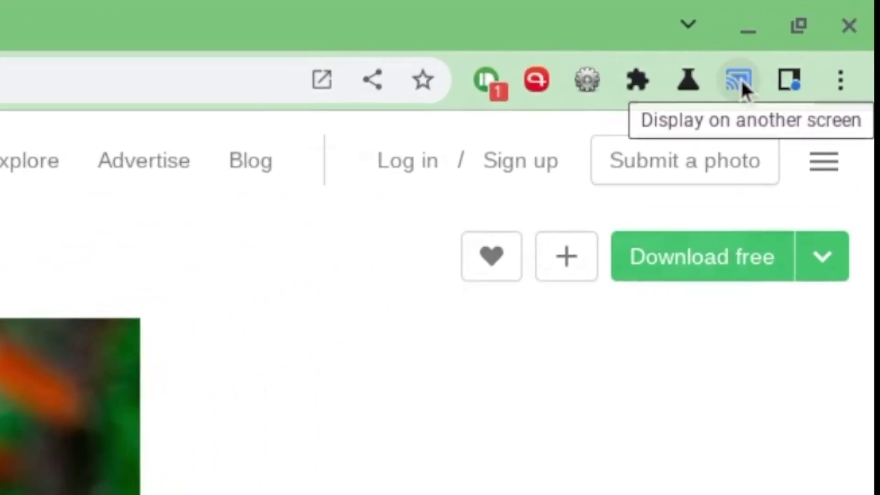
click(739, 81)
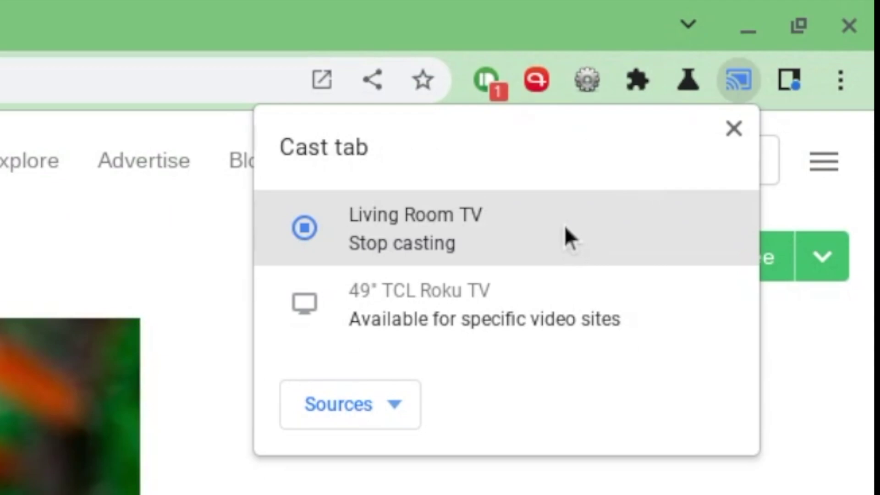
click(565, 227)
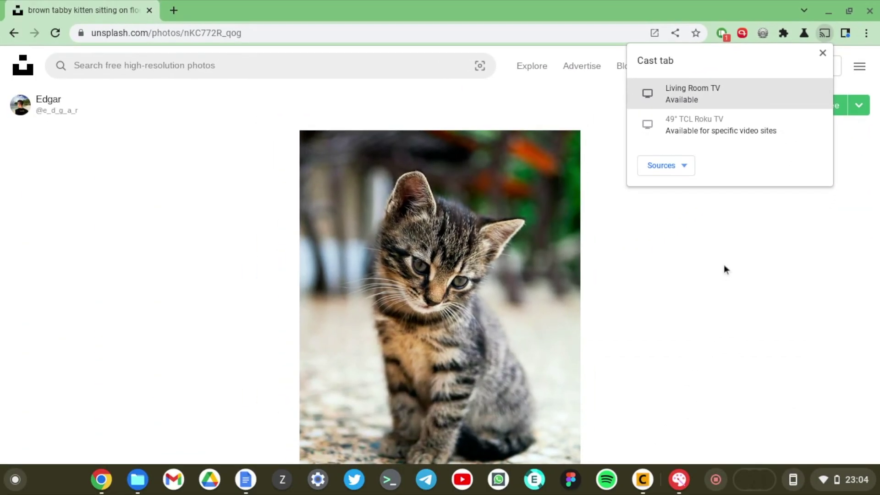
click(725, 269)
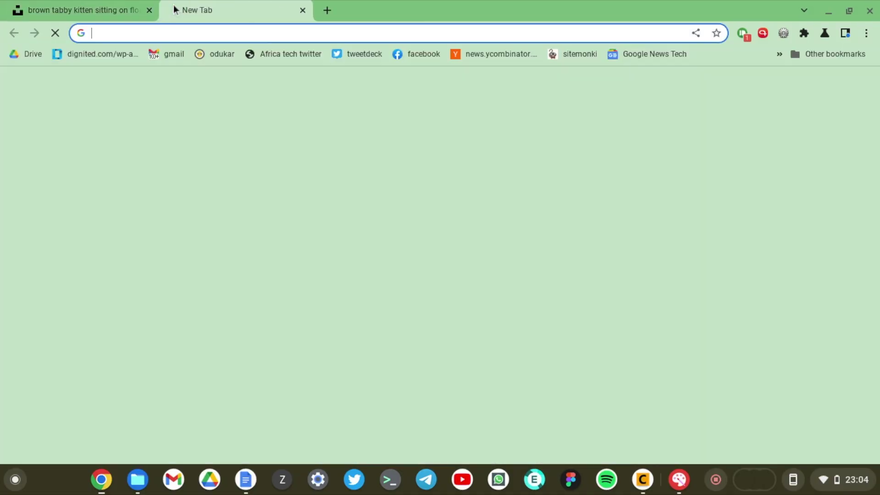
- Open YouTube in a new tab, start the Daily Show mask mandate video, and lower volume twice
click(174, 10)
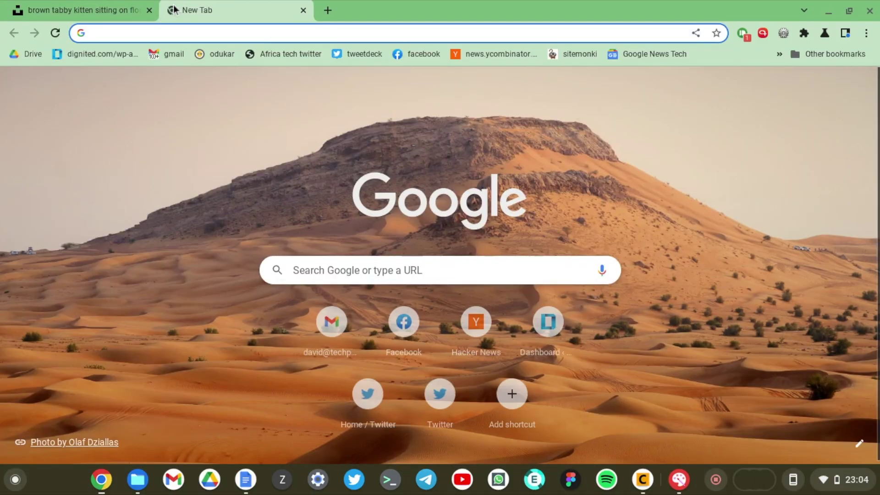
text(youtu)
key(Return)
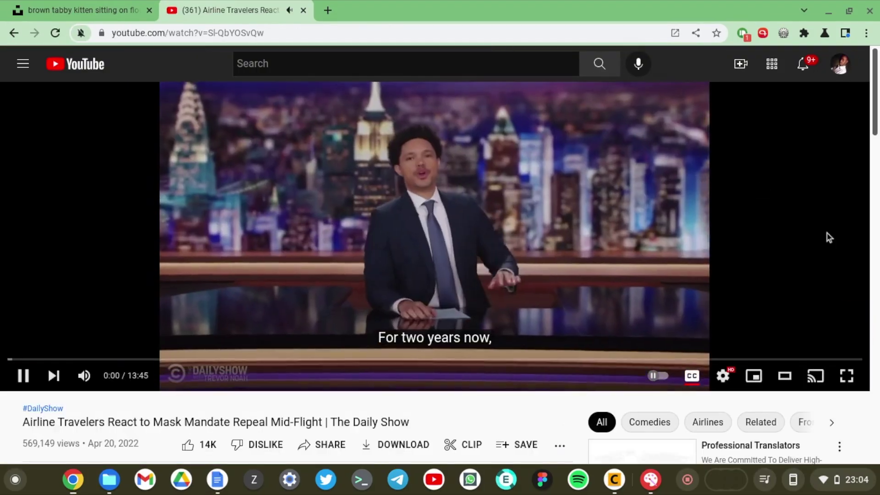
key(XF86AudioLowerVolume)
key(XF86AudioLowerVolume)
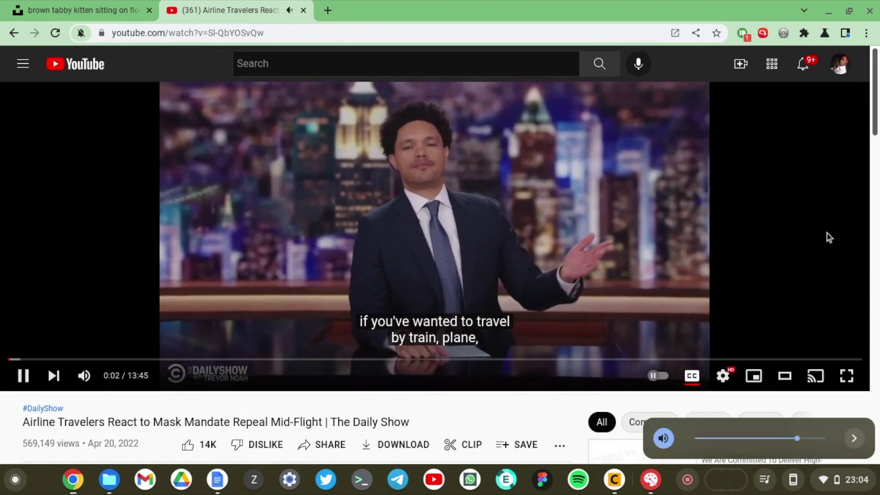
key(XF86AudioLowerVolume)
key(XF86AudioLowerVolume)
key(XF86AudioLowerVolume)
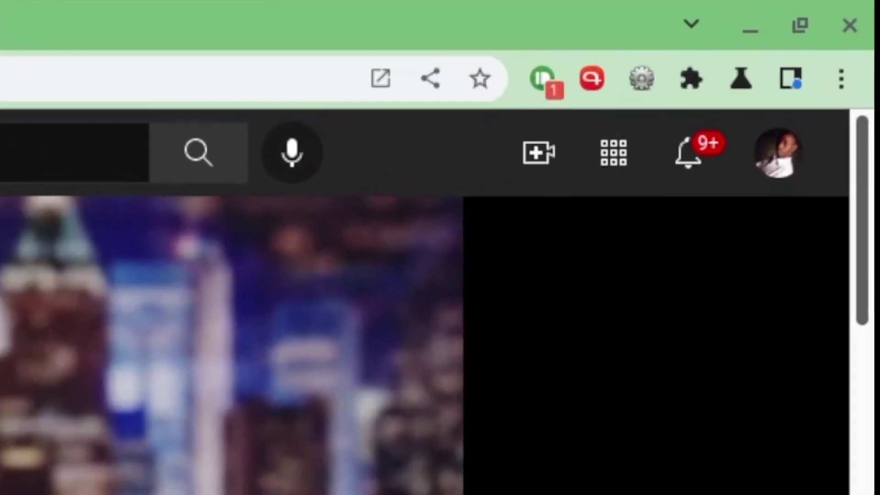
- Mute the Chromebook and send the Daily Show mask mandate video to Living Room TV
click(816, 376)
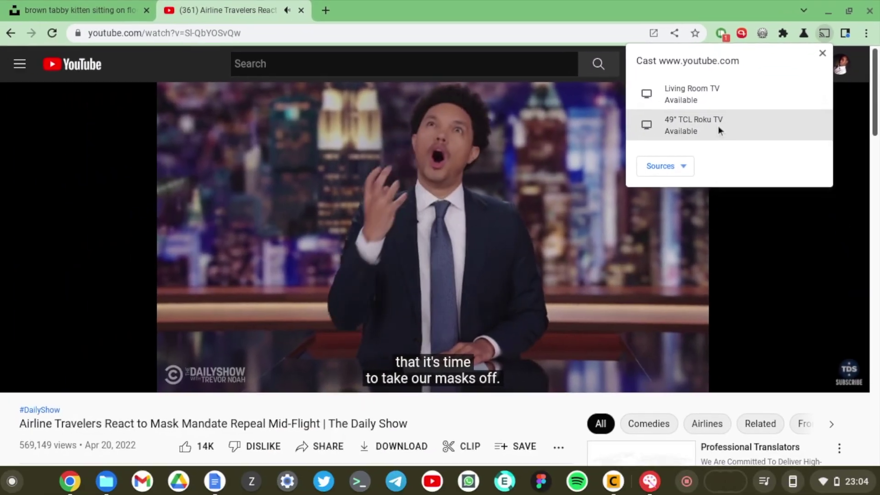
key(XF86AudioMute)
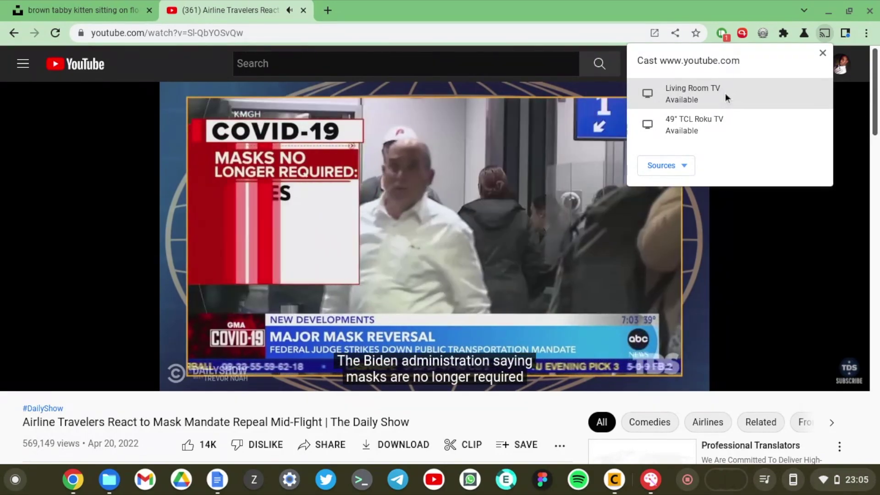
click(725, 93)
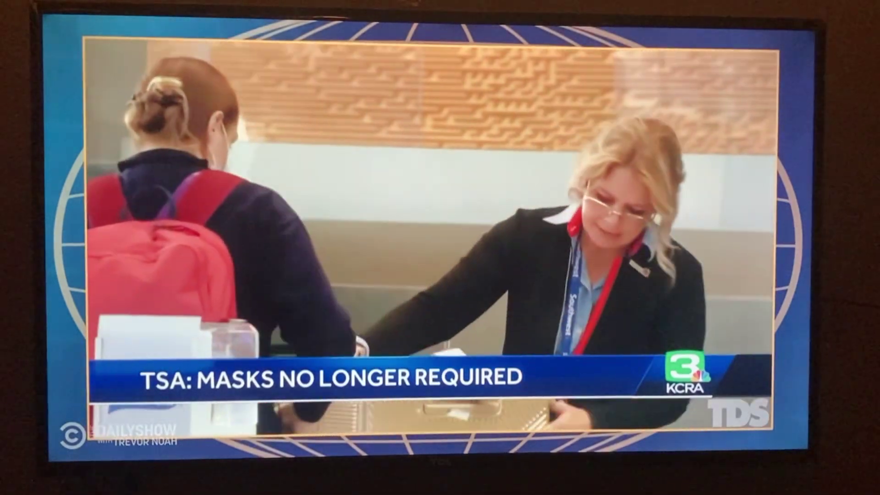
- Pause the YouTube video with K, end its cast to Living Room TV, and minimize Chrome to the bare desktop
key(k)
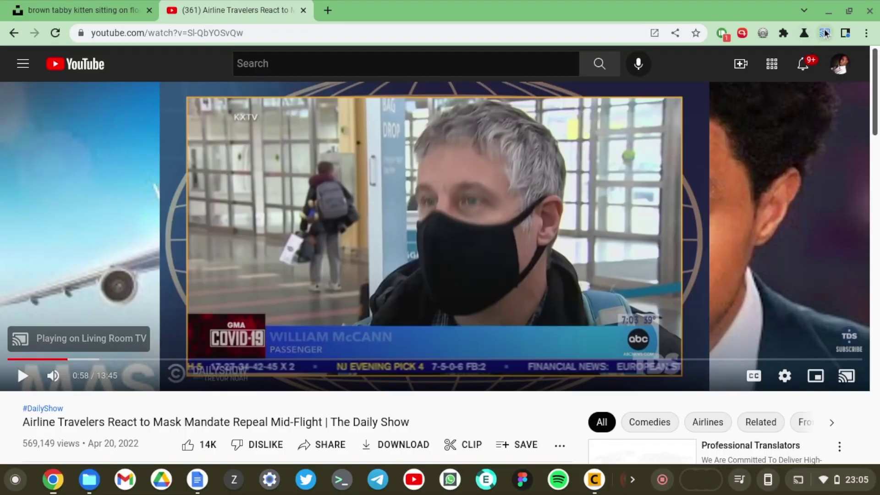
click(847, 377)
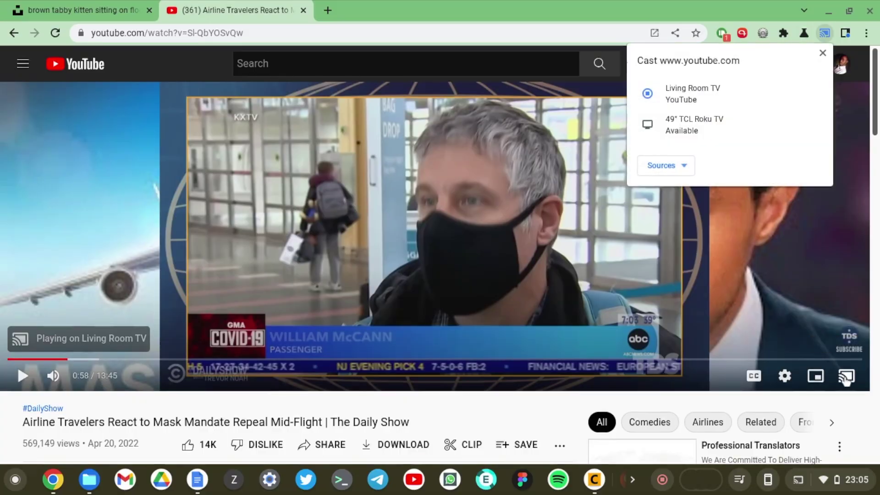
click(709, 95)
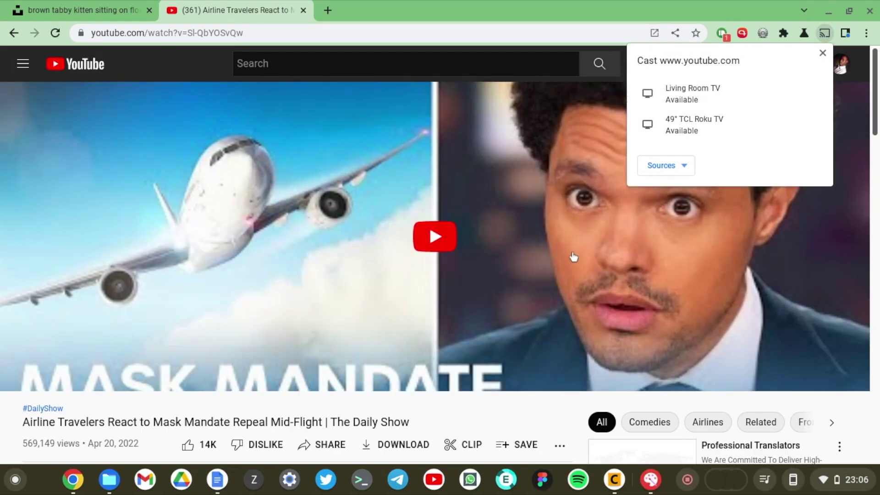
click(482, 11)
click(826, 11)
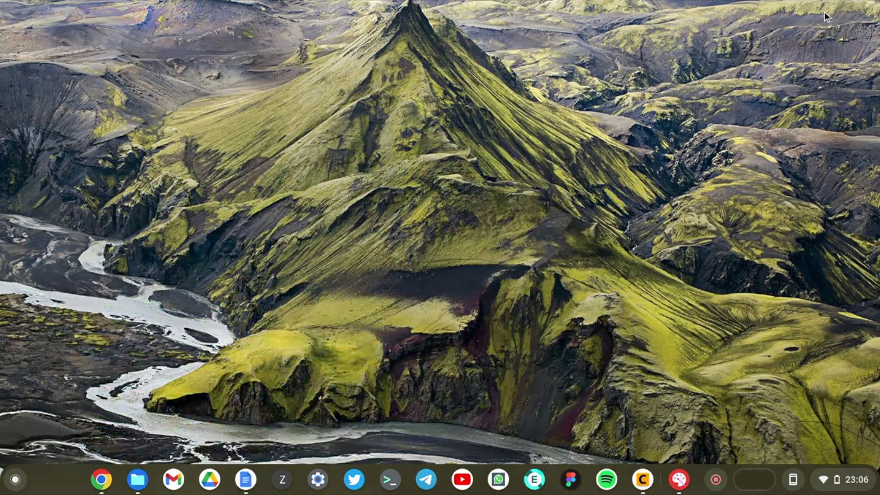